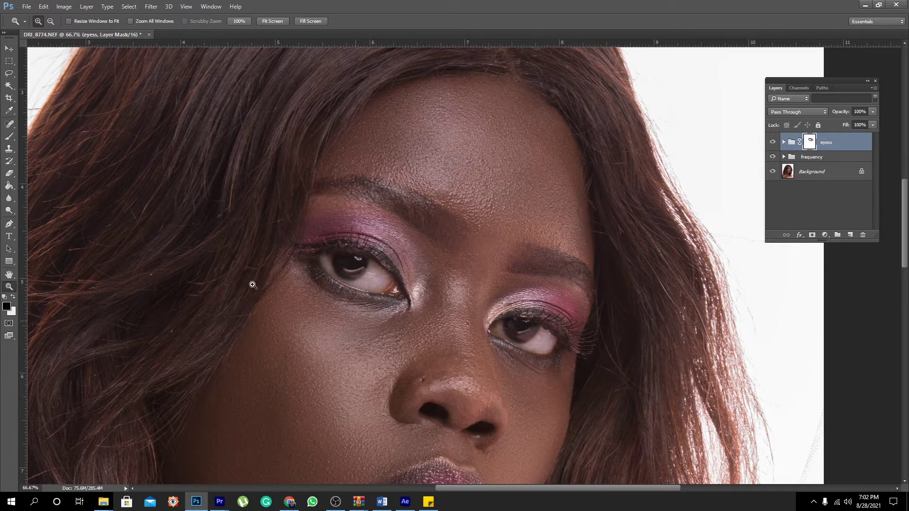
Zoom in on the left eye and frame both eyes for close iris work
{"action": "left_click", "coordinate": [332, 260]}
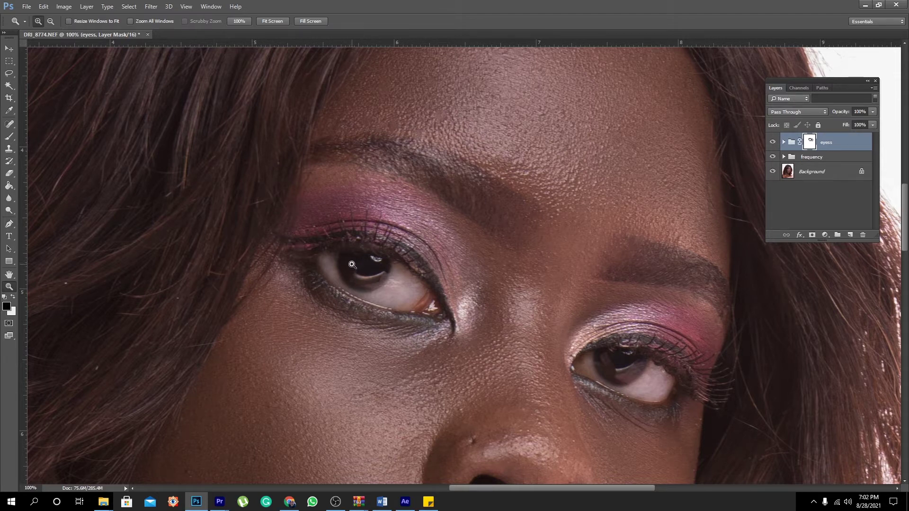
{"action": "left_click_drag", "start_coordinate": [85, 84], "coordinate": [712, 393]}
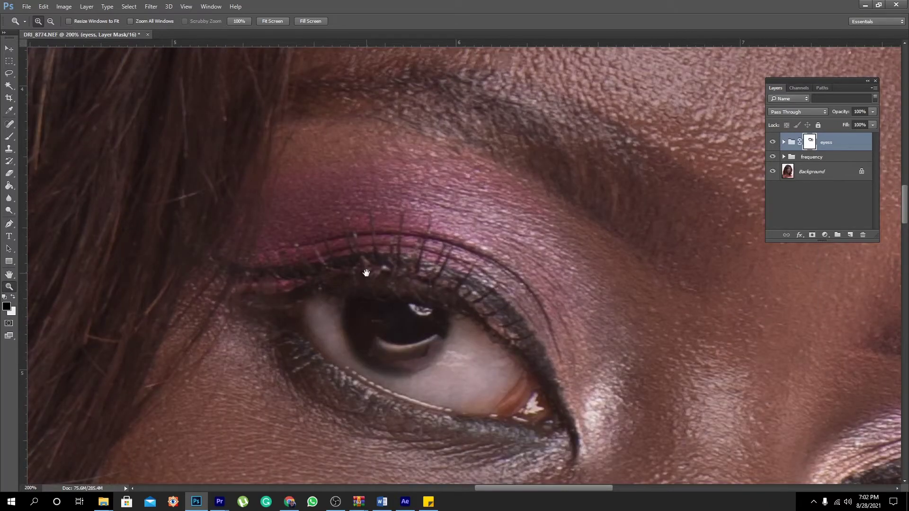
{"action": "left_click", "coordinate": [396, 330], "text": "alt"}
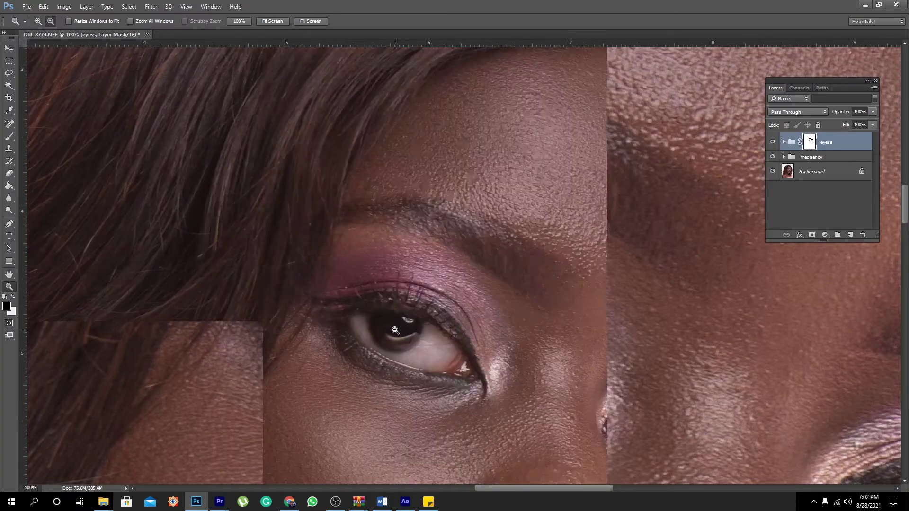
{"action": "left_click", "coordinate": [396, 330], "text": "alt"}
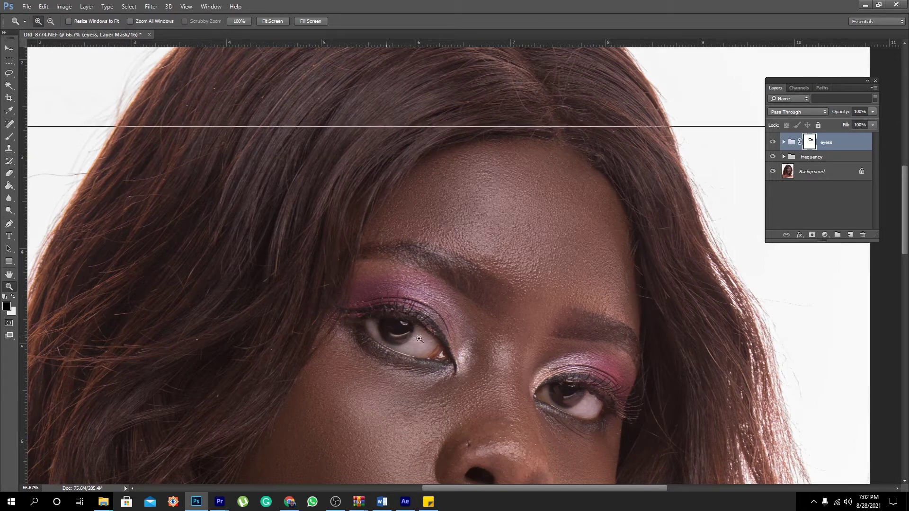
{"action": "left_click", "coordinate": [386, 338]}
{"action": "left_click_drag", "start_coordinate": [511, 267], "coordinate": [519, 294]}
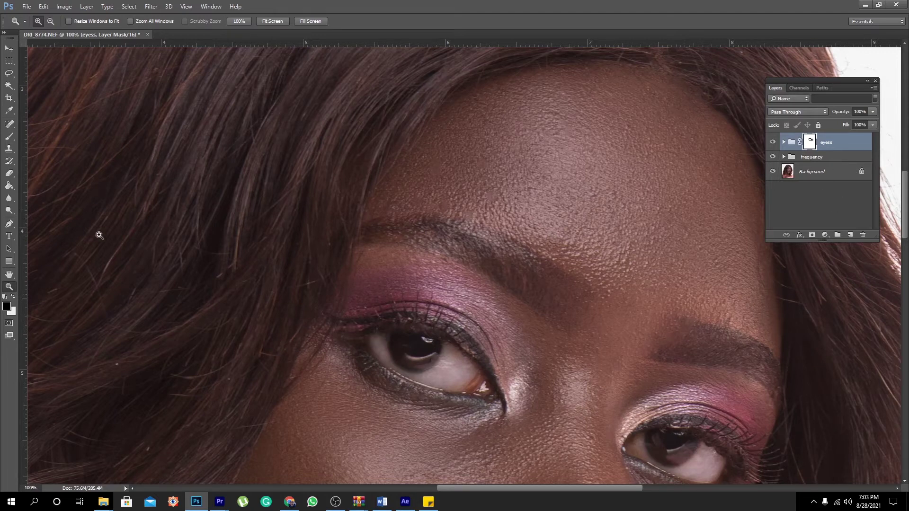
Trace the left iris with the Lasso tool
{"action": "left_click", "coordinate": [9, 74]}
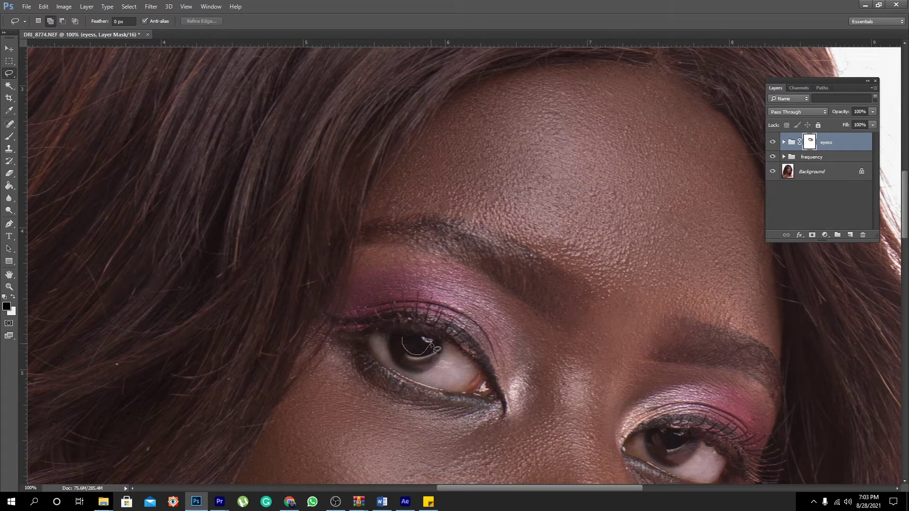
{"action": "mouse_move", "coordinate": [431, 343]}
{"action": "left_mouse_down"}
{"action": "mouse_move", "coordinate": [439, 359]}
{"action": "mouse_move", "coordinate": [413, 370]}
{"action": "mouse_move", "coordinate": [394, 355]}
{"action": "mouse_move", "coordinate": [402, 338]}
{"action": "left_mouse_up"}
{"action": "mouse_move", "coordinate": [426, 339]}
{"action": "left_mouse_down"}
{"action": "mouse_move", "coordinate": [408, 345]}
{"action": "mouse_move", "coordinate": [418, 335]}
{"action": "mouse_move", "coordinate": [423, 344]}
{"action": "mouse_move", "coordinate": [414, 347]}
{"action": "mouse_move", "coordinate": [410, 336]}
{"action": "mouse_move", "coordinate": [421, 348]}
{"action": "mouse_move", "coordinate": [407, 344]}
{"action": "mouse_move", "coordinate": [414, 335]}
{"action": "mouse_move", "coordinate": [405, 340]}
{"action": "mouse_move", "coordinate": [407, 352]}
{"action": "mouse_move", "coordinate": [424, 336]}
{"action": "left_mouse_up"}
{"action": "scroll", "coordinate": [422, 333], "scroll_direction": "down", "scroll_amount": 3}
{"action": "scroll", "coordinate": [454, 338], "scroll_direction": "right", "scroll_amount": 4}
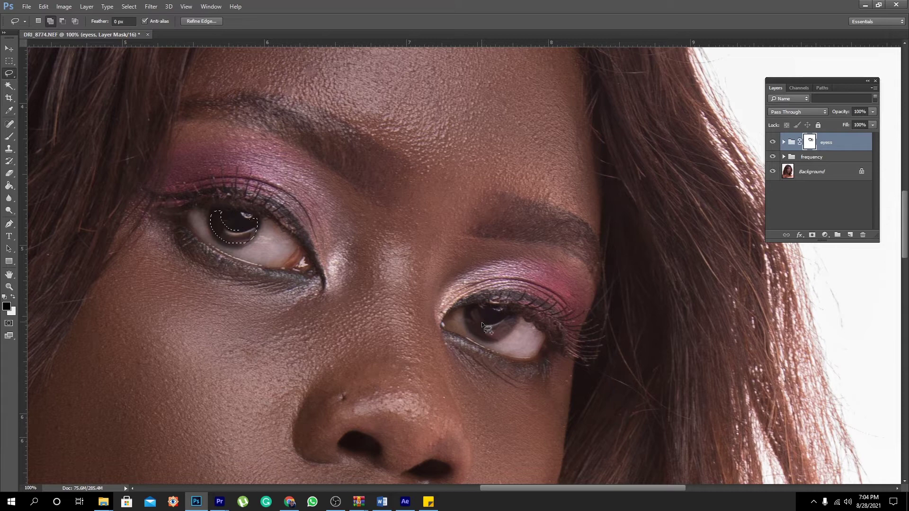
{"action": "left_click_drag", "start_coordinate": [393, 218], "coordinate": [467, 270]}
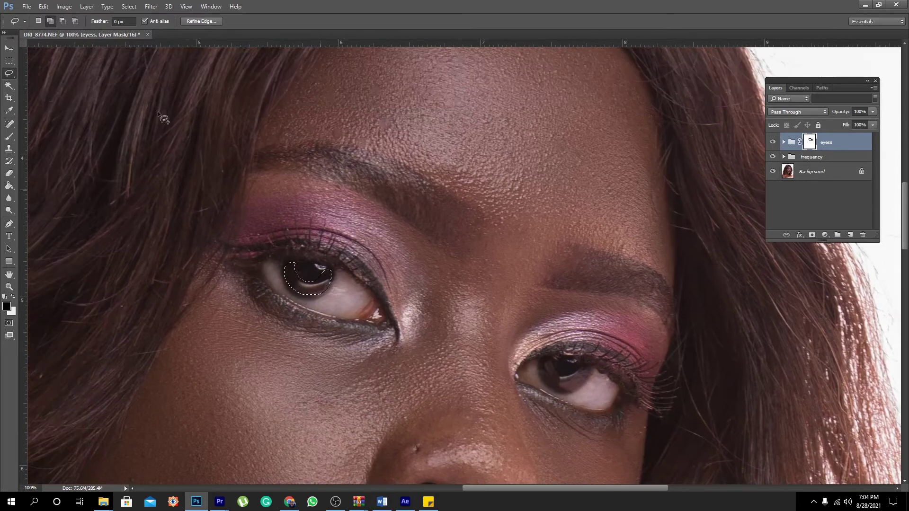
Switch to Add to selection and lasso the right iris too
{"action": "left_click", "coordinate": [52, 21]}
{"action": "left_click_drag", "start_coordinate": [521, 315], "coordinate": [426, 219]}
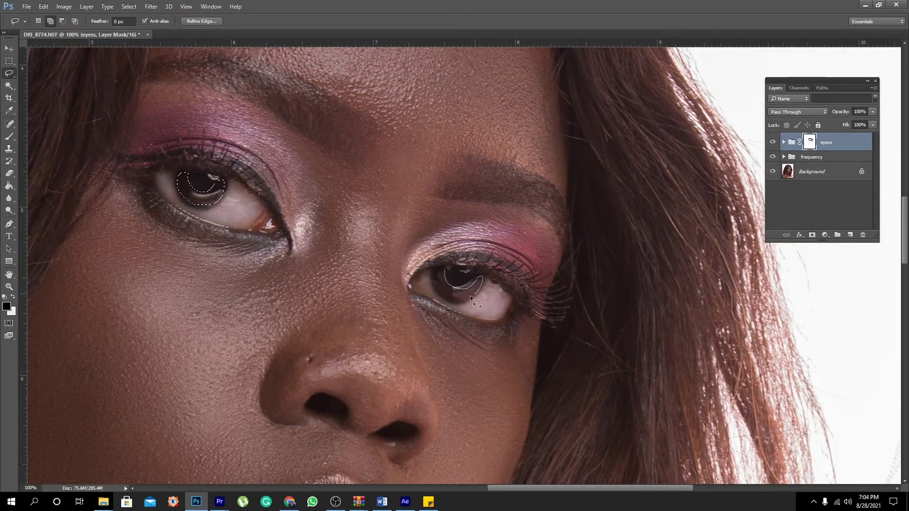
{"action": "mouse_move", "coordinate": [452, 302]}
{"action": "left_mouse_down"}
{"action": "mouse_move", "coordinate": [433, 280]}
{"action": "mouse_move", "coordinate": [453, 265]}
{"action": "left_mouse_up"}
{"action": "left_click_drag", "start_coordinate": [355, 146], "coordinate": [459, 206]}
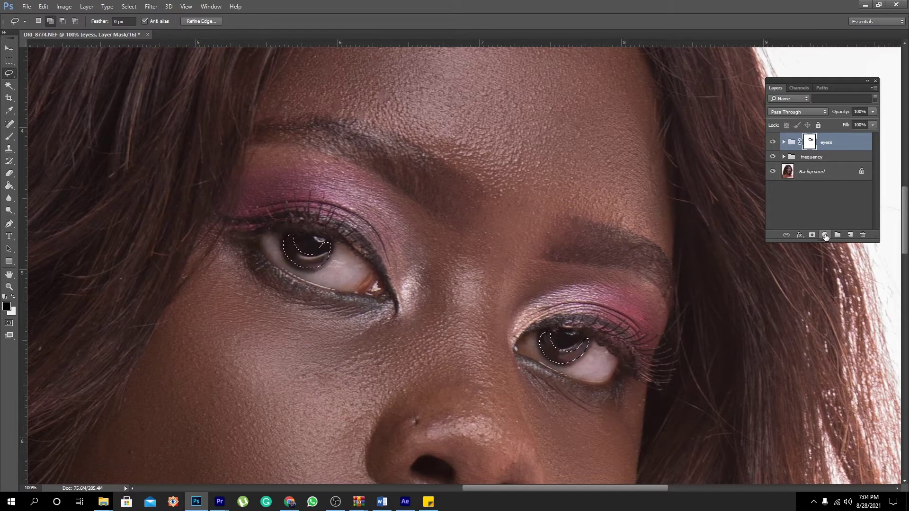
Add a Curves adjustment layer masked to the irises and lift the RGB curve upward
{"action": "left_click", "coordinate": [824, 235]}
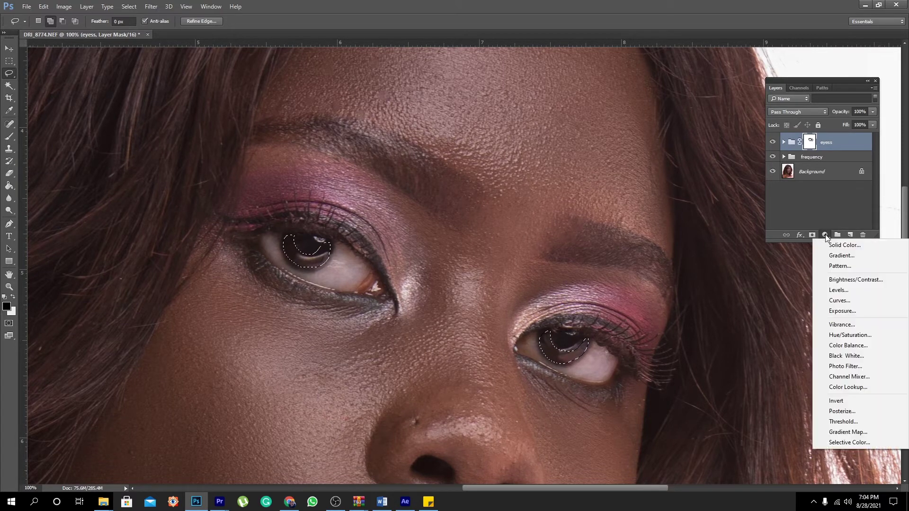
{"action": "left_click", "coordinate": [841, 302]}
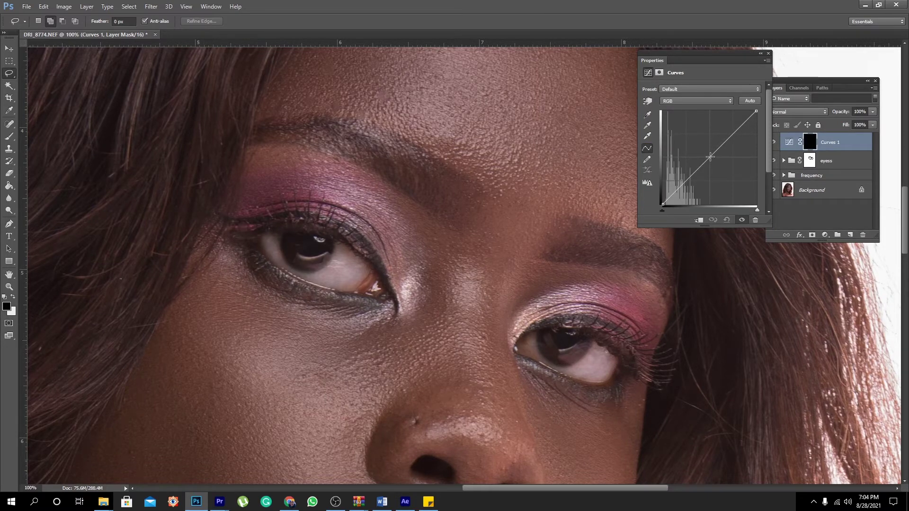
{"action": "left_click_drag", "start_coordinate": [710, 156], "coordinate": [703, 150]}
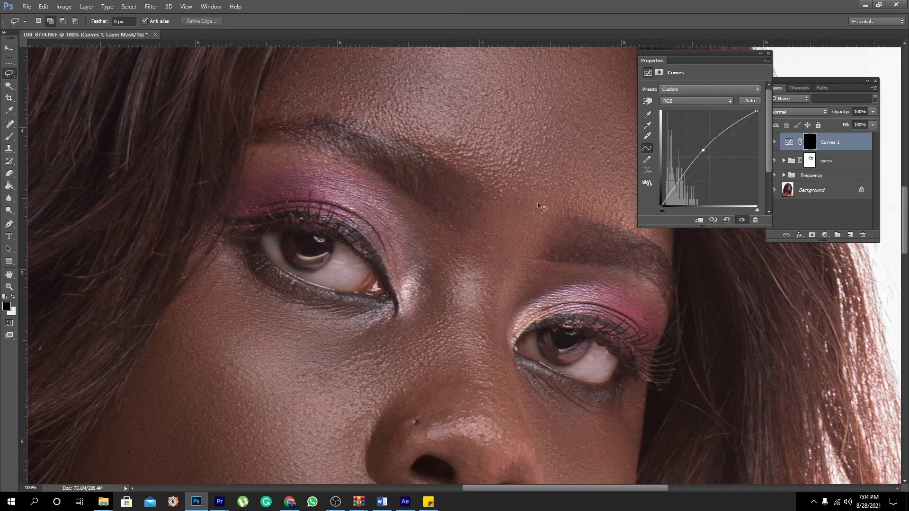
{"action": "left_click", "coordinate": [729, 101]}
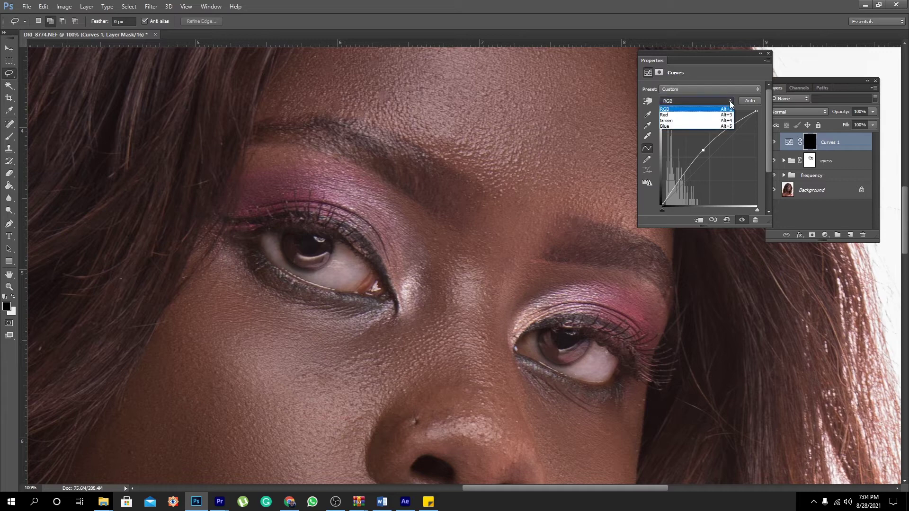
On Curves 1, raise the Red curve, lower Blue, and slightly nudge Green
{"action": "left_click", "coordinate": [668, 116]}
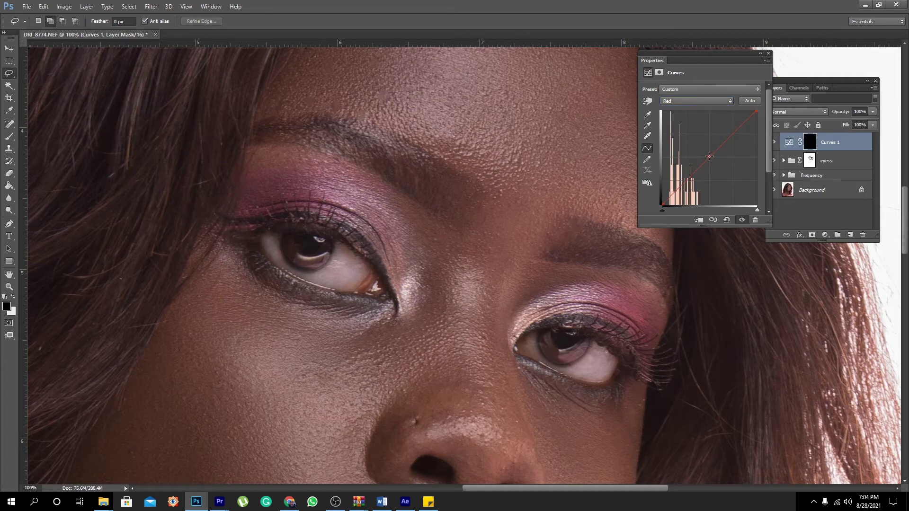
{"action": "left_click_drag", "start_coordinate": [709, 156], "coordinate": [706, 154]}
{"action": "left_click_drag", "start_coordinate": [705, 155], "coordinate": [705, 155]}
{"action": "left_click", "coordinate": [731, 101]}
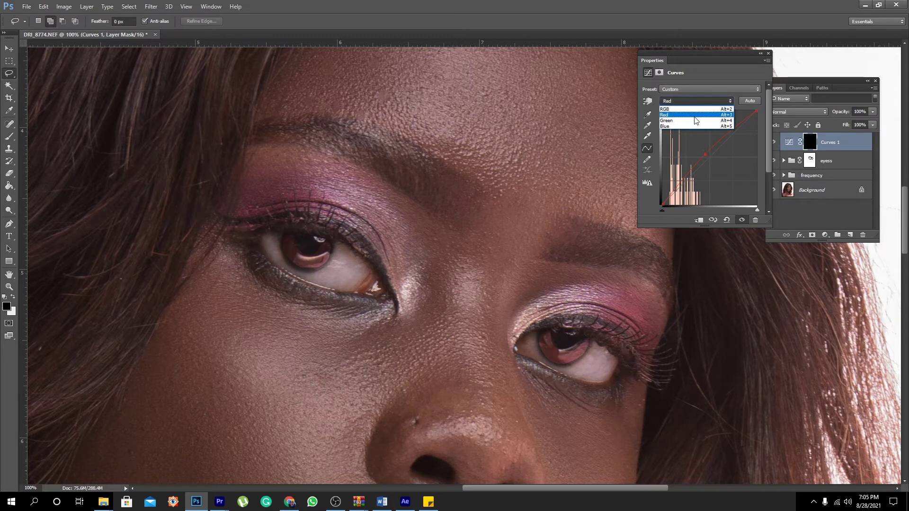
{"action": "left_click", "coordinate": [686, 127]}
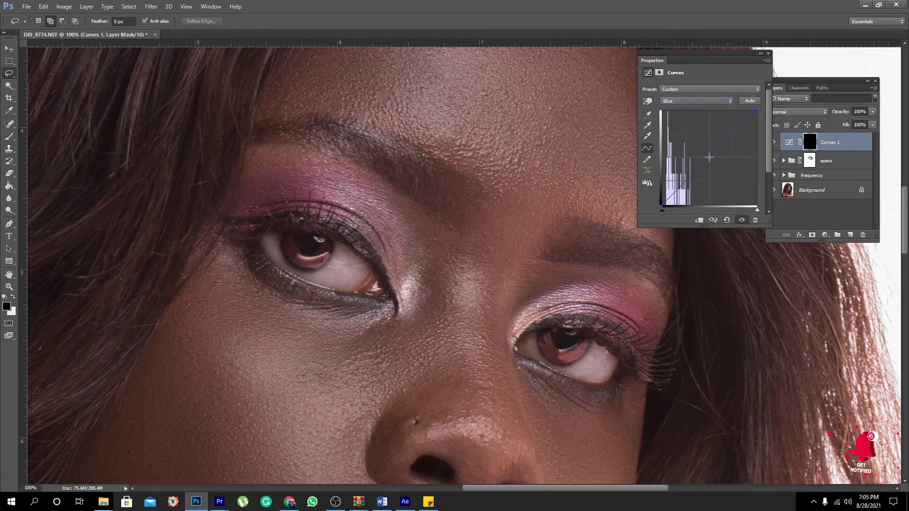
{"action": "left_click_drag", "start_coordinate": [709, 157], "coordinate": [715, 161]}
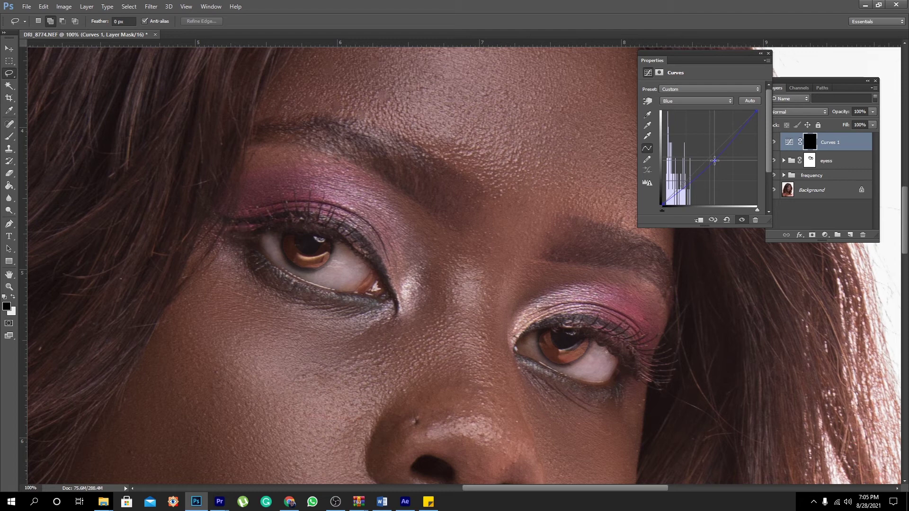
{"action": "left_click", "coordinate": [728, 100]}
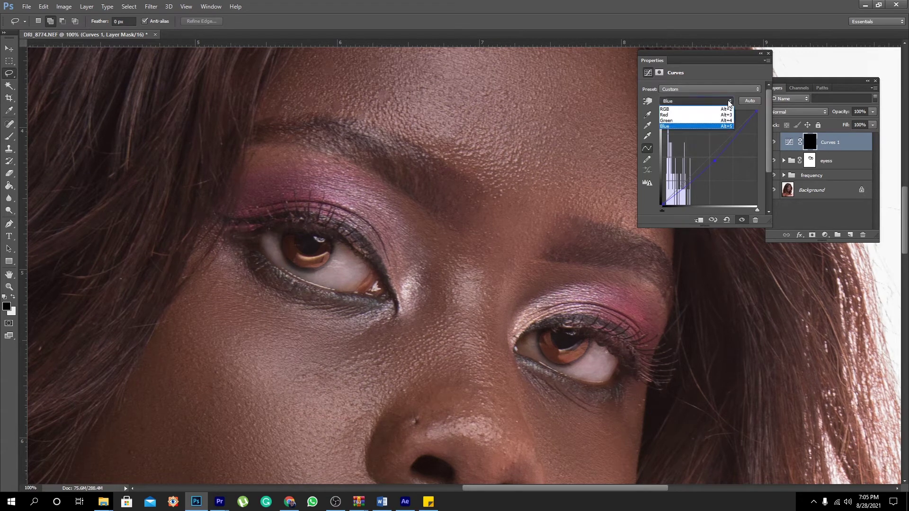
{"action": "left_click", "coordinate": [712, 120]}
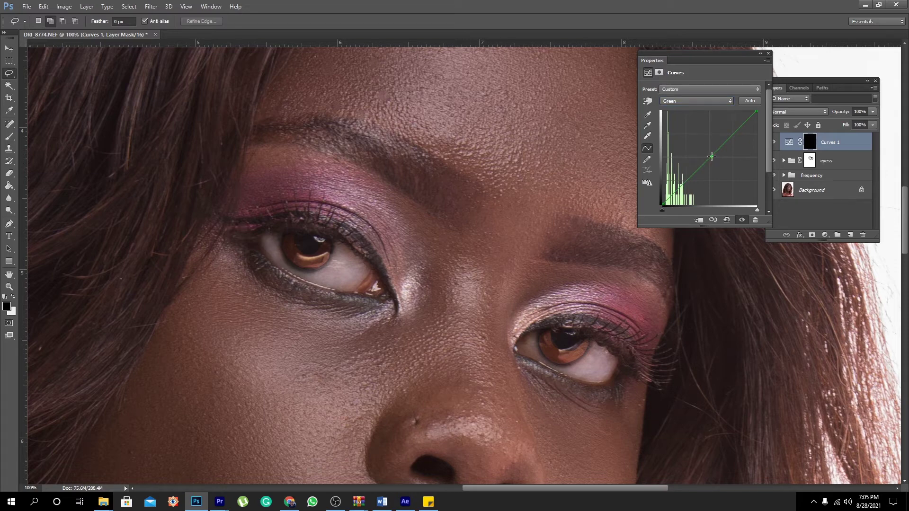
{"action": "left_click_drag", "start_coordinate": [711, 156], "coordinate": [714, 157]}
{"action": "left_click", "coordinate": [768, 53]}
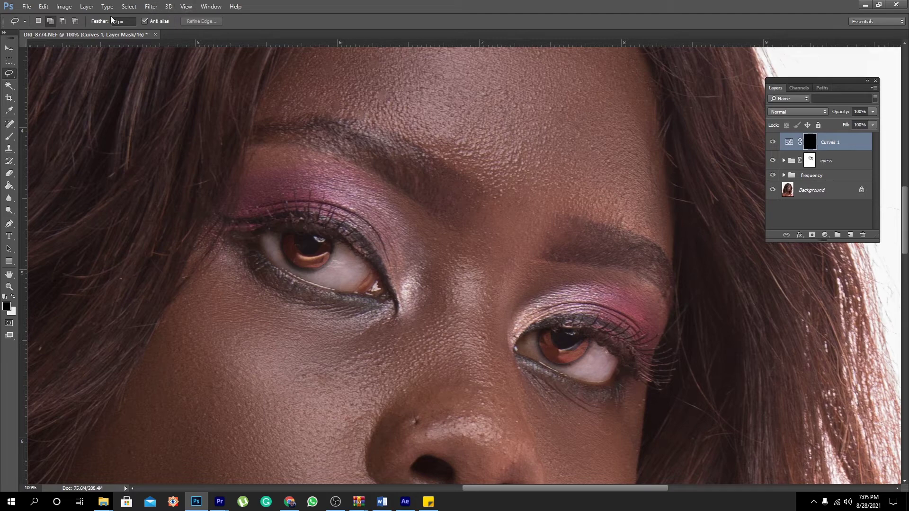
Apply a Gaussian Blur with a 1.3-pixel radius to the Curves 1 iris mask
{"action": "left_click", "coordinate": [152, 6]}
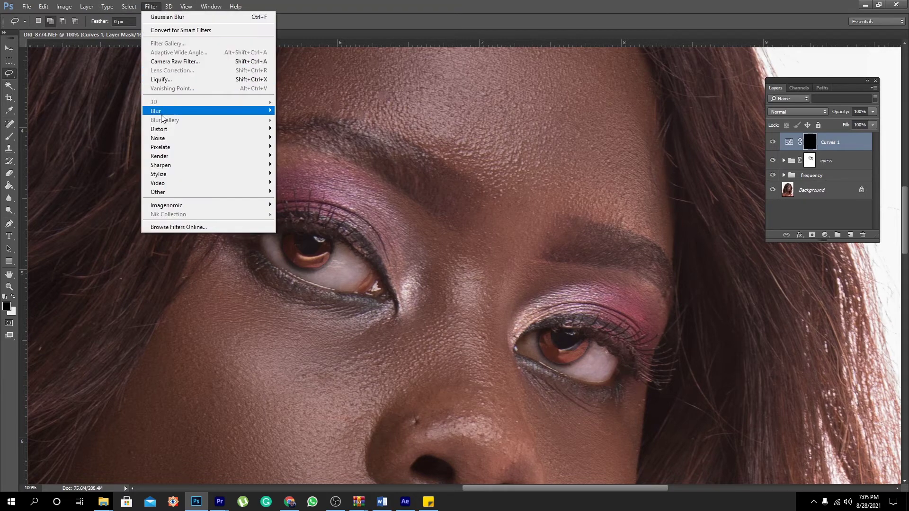
{"action": "mouse_move", "coordinate": [204, 111]}
{"action": "left_click", "coordinate": [299, 147]}
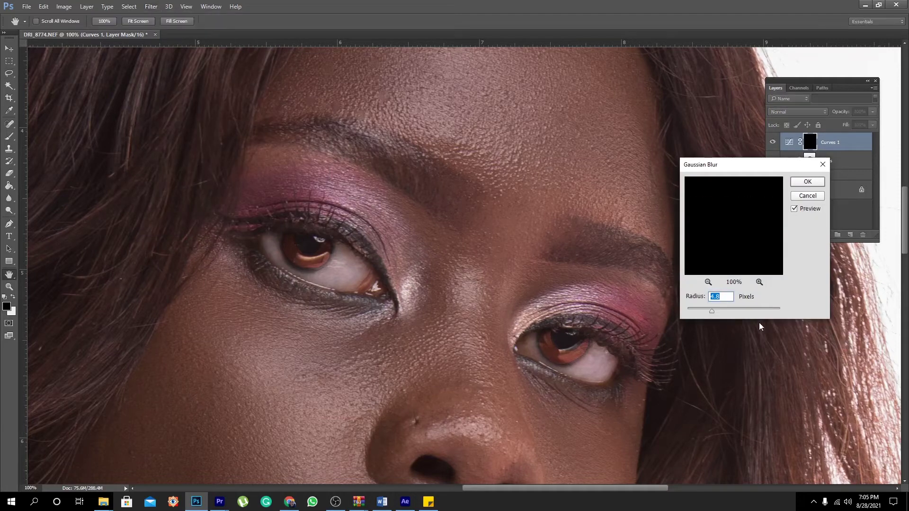
{"action": "left_click_drag", "start_coordinate": [711, 311], "coordinate": [632, 314]}
{"action": "left_click_drag", "start_coordinate": [693, 310], "coordinate": [702, 313]}
{"action": "left_click", "coordinate": [803, 182]}
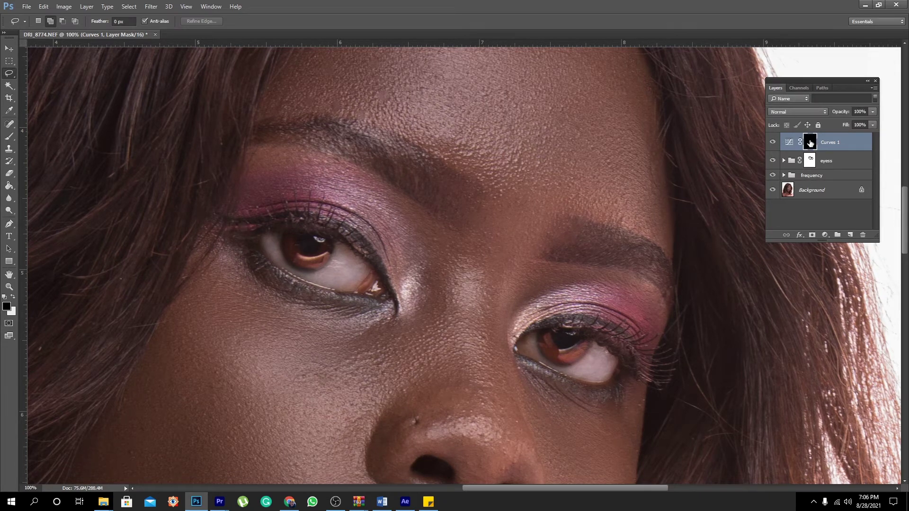
Set up the Brush tool with a smaller size and 77% hardness
{"action": "left_click", "coordinate": [10, 137]}
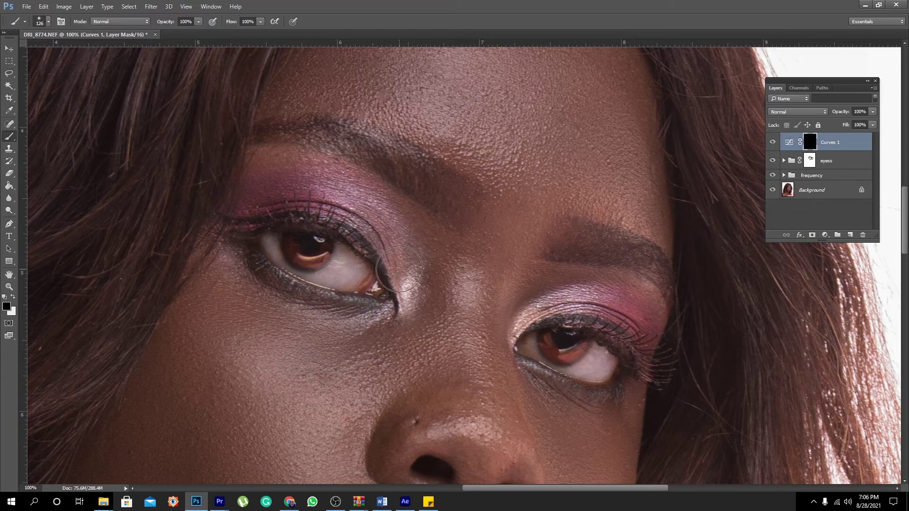
{"action": "right_click", "coordinate": [411, 266]}
{"action": "left_click", "coordinate": [481, 308]}
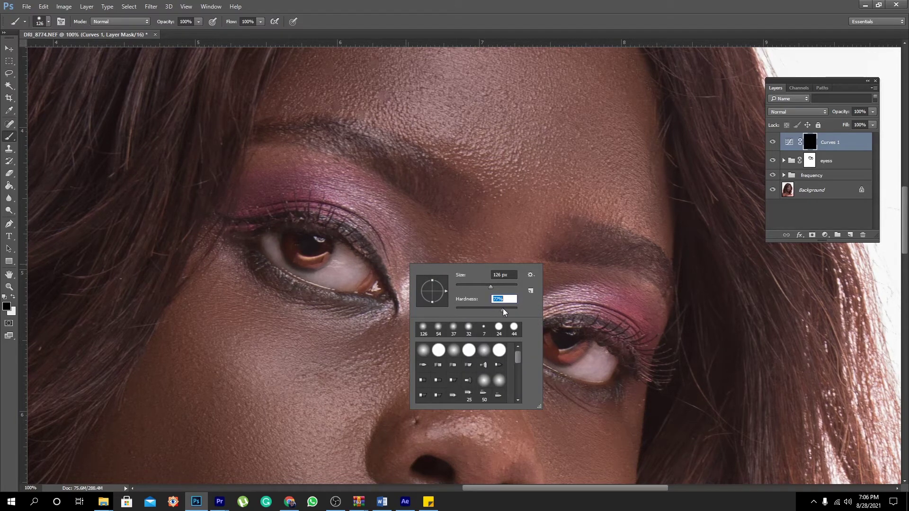
{"action": "left_click", "coordinate": [493, 285]}
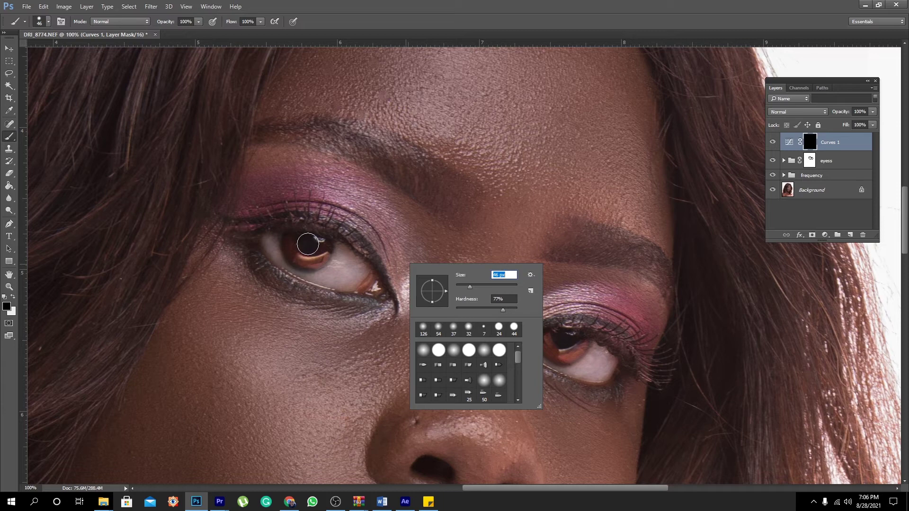
{"action": "key", "text": "Return"}
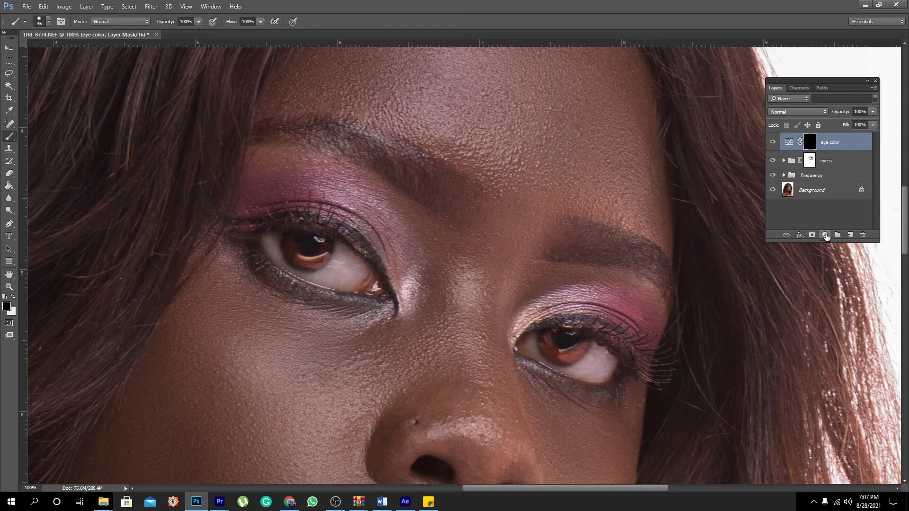
Add a second Curves layer named 'highlights' with its RGB curve bent upward
{"action": "left_click", "coordinate": [825, 234]}
{"action": "left_click", "coordinate": [839, 300]}
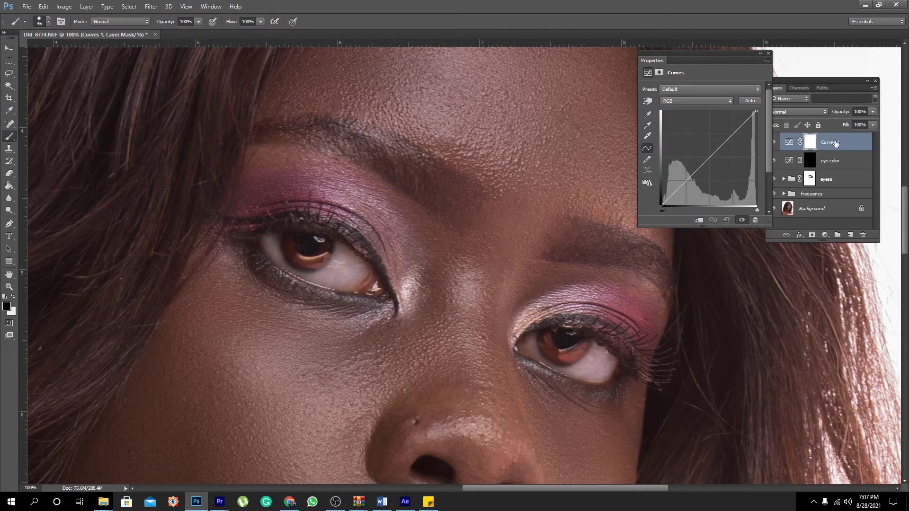
{"action": "double_click", "coordinate": [833, 141]}
{"action": "type", "text": "h"}
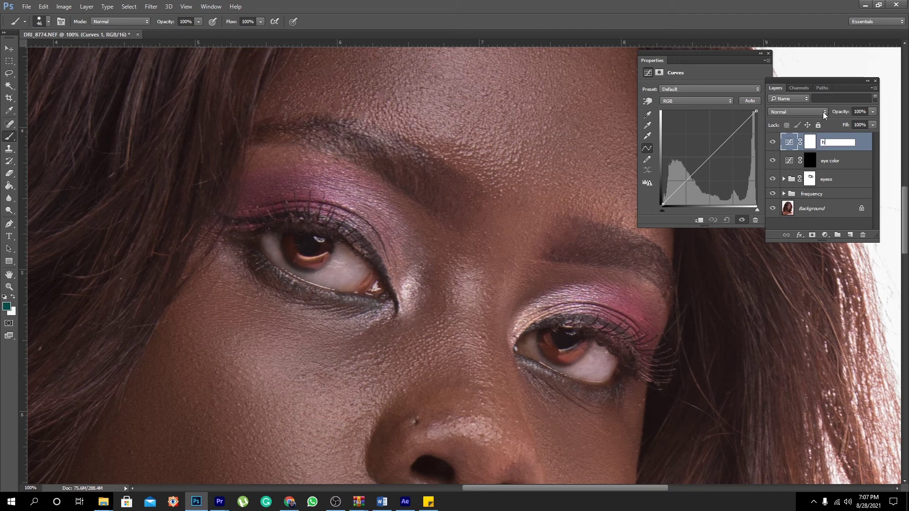
{"action": "type", "text": "ighlights"}
{"action": "key", "text": "Return"}
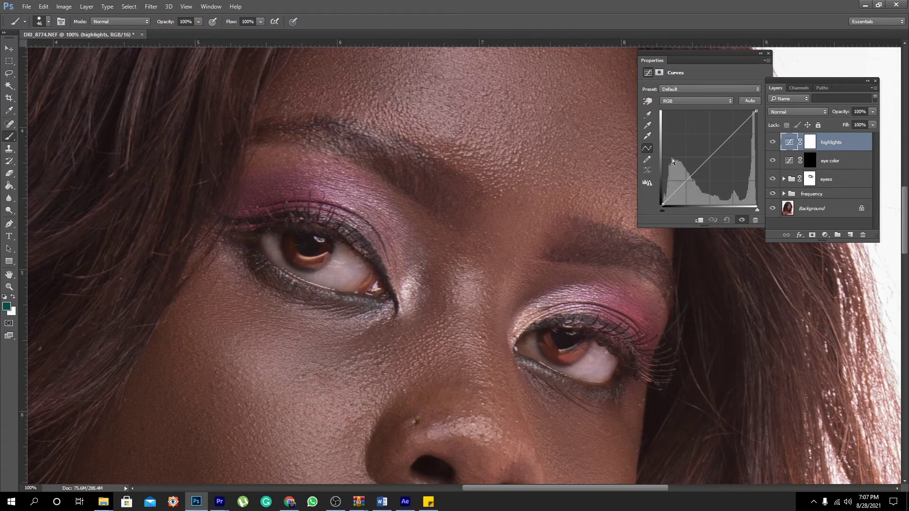
{"action": "left_click_drag", "start_coordinate": [732, 134], "coordinate": [724, 129]}
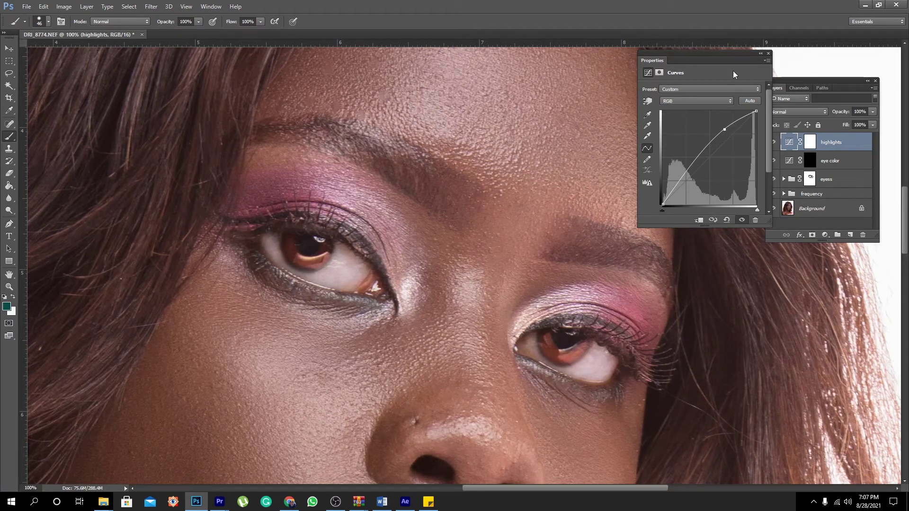
{"action": "left_click", "coordinate": [768, 54]}
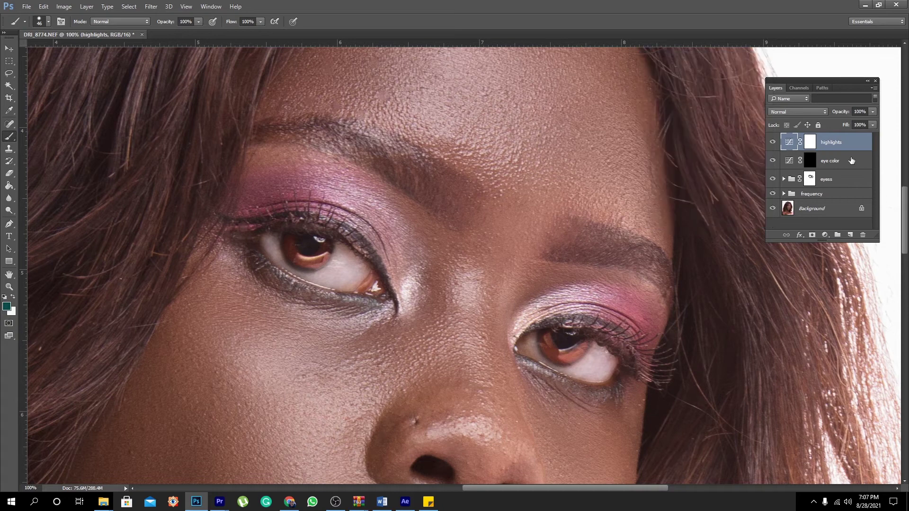
Invert the highlights layer mask to black to hide the brightening
{"action": "left_click", "coordinate": [810, 142]}
{"action": "left_click_drag", "start_coordinate": [811, 142], "coordinate": [811, 143]}
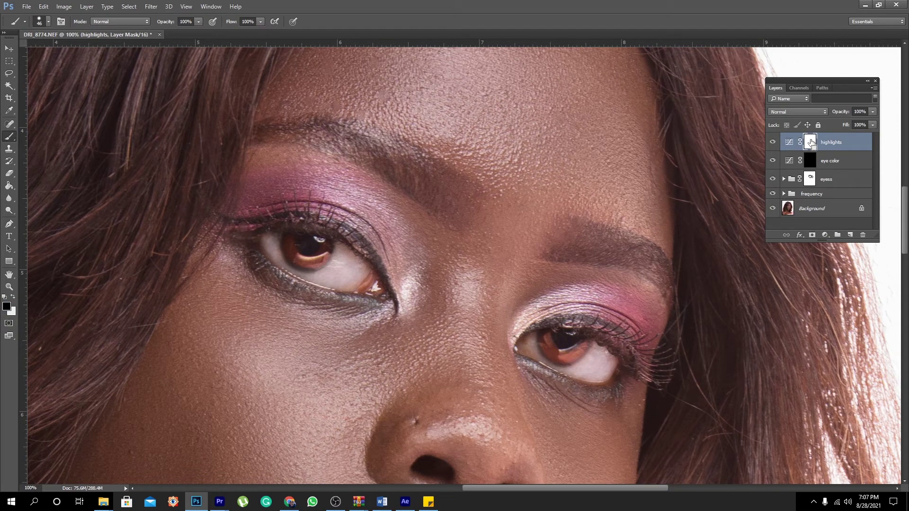
{"action": "key", "text": "ctrl+i"}
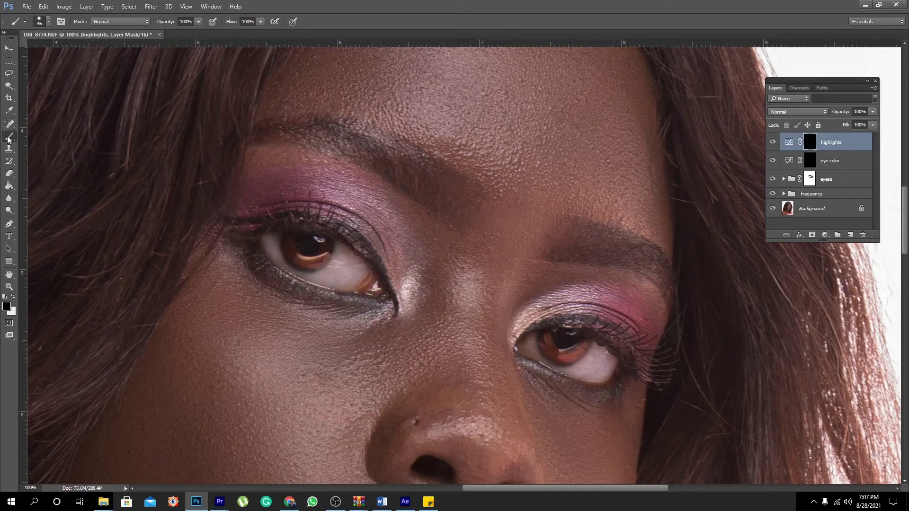
Paint the mask white over the right eye with a 24 px brush, then add an empty Layer 1
{"action": "right_click", "coordinate": [372, 251]}
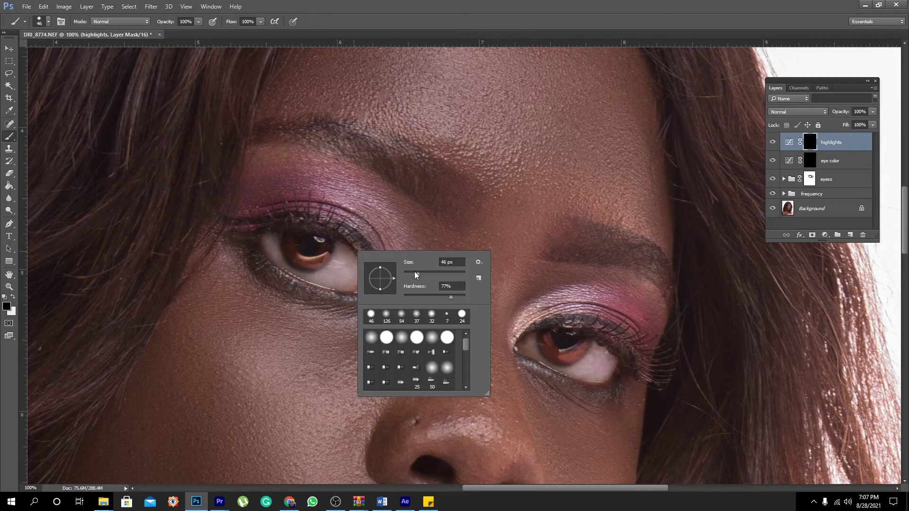
{"action": "left_click_drag", "start_coordinate": [414, 272], "coordinate": [410, 272]}
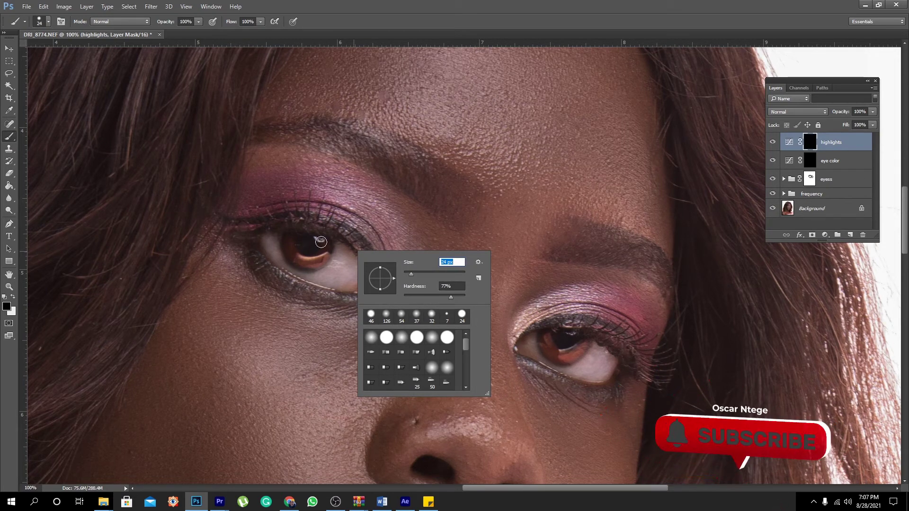
{"action": "key", "text": "Return"}
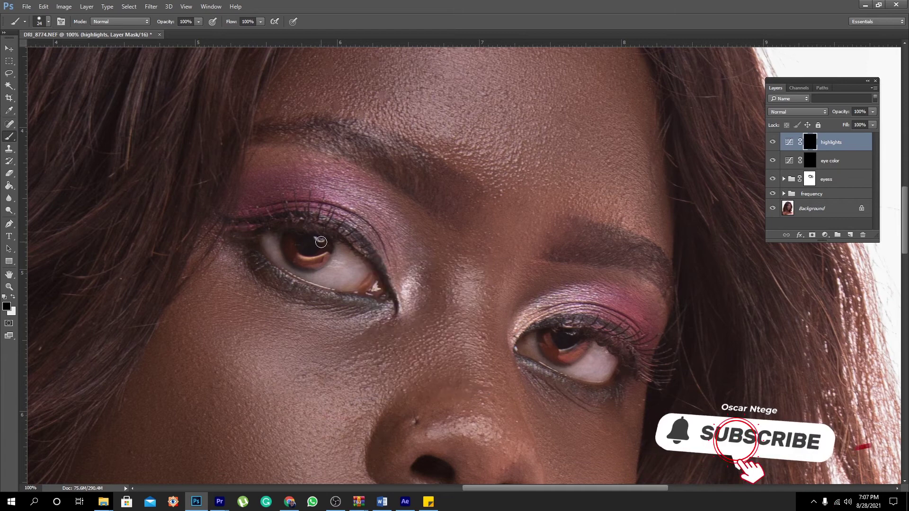
{"action": "left_click", "coordinate": [12, 296]}
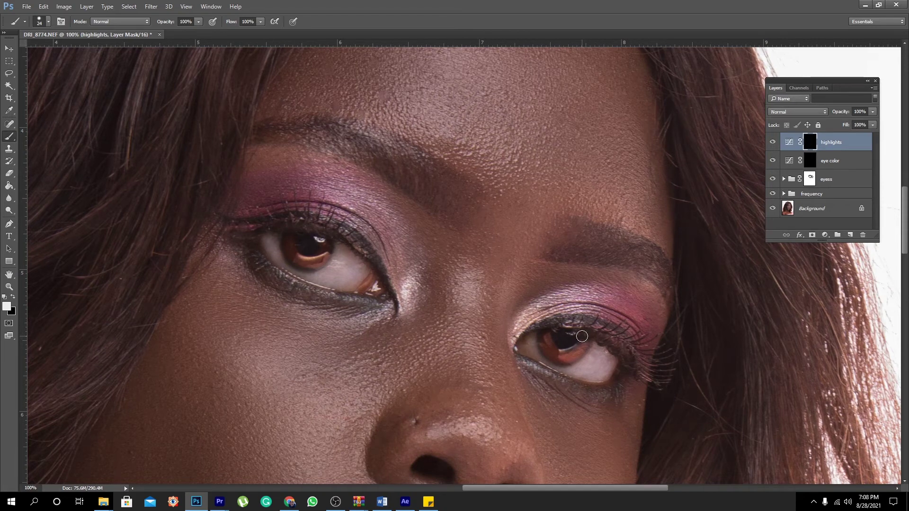
{"action": "left_click", "coordinate": [582, 336]}
{"action": "left_click", "coordinate": [849, 234]}
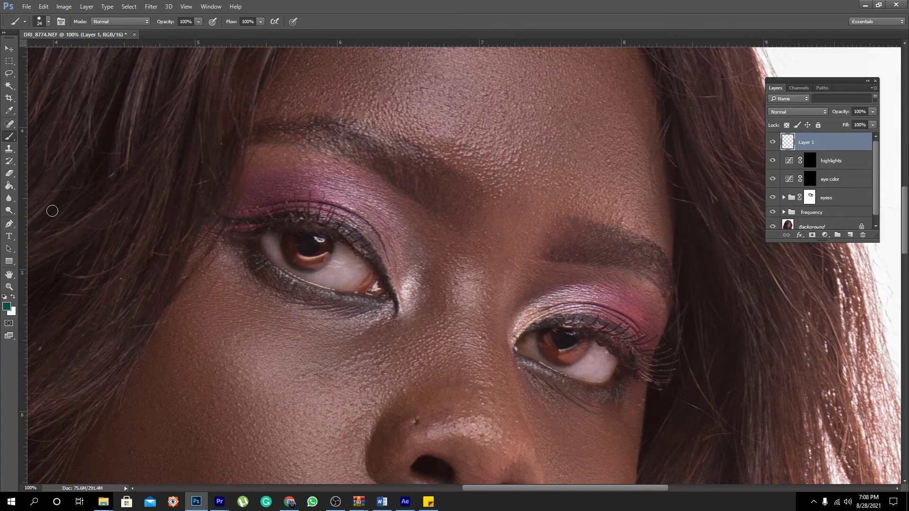
Paint white (#ffffff) catchlight dots on both pupils and set Layer 1 to Soft Light
{"action": "left_click", "coordinate": [13, 297]}
{"action": "left_click", "coordinate": [7, 306]}
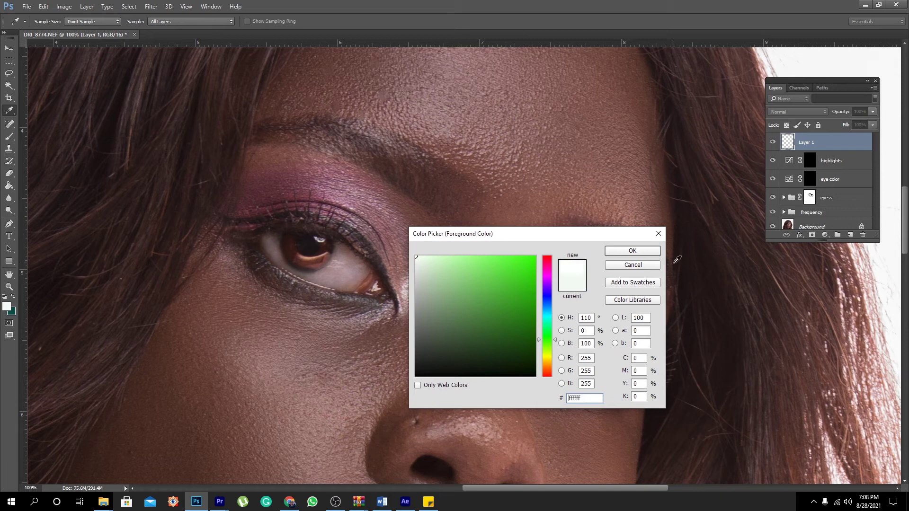
{"action": "left_click", "coordinate": [631, 251]}
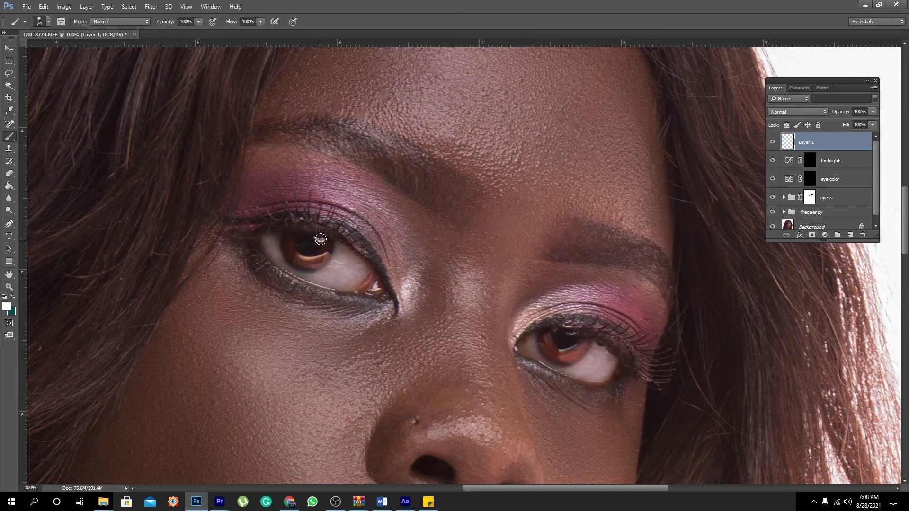
{"action": "left_click", "coordinate": [320, 239]}
{"action": "left_click", "coordinate": [584, 334]}
{"action": "left_click", "coordinate": [821, 113]}
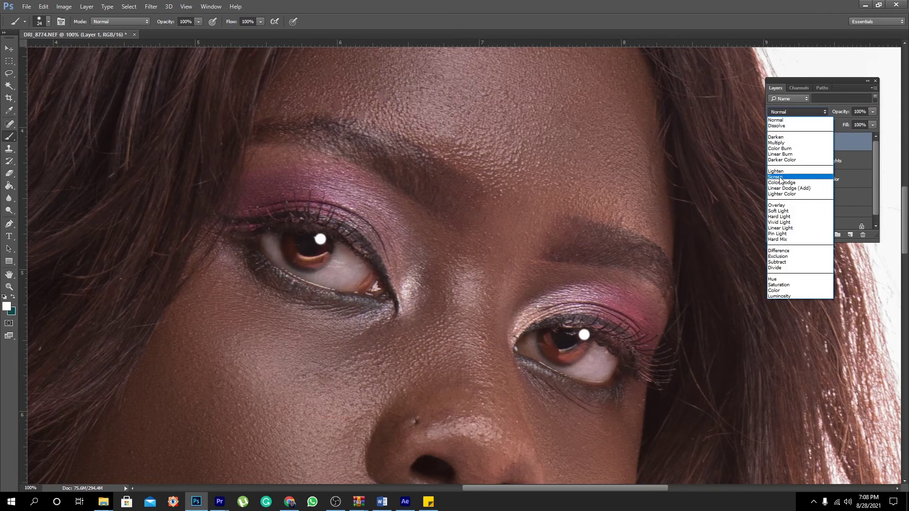
{"action": "left_click", "coordinate": [777, 211]}
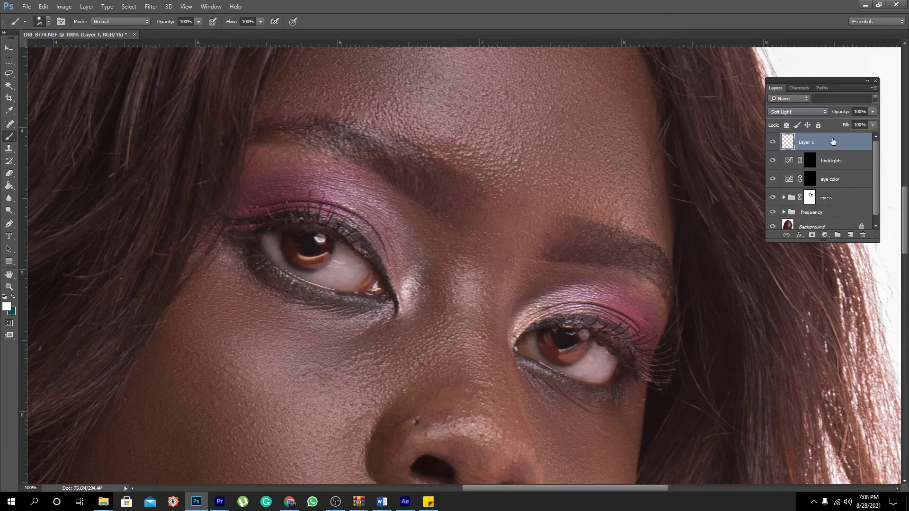
Mask Layer 1, paint black along both upper lash lines, and toggle visibility to compare
{"action": "left_click", "coordinate": [812, 236]}
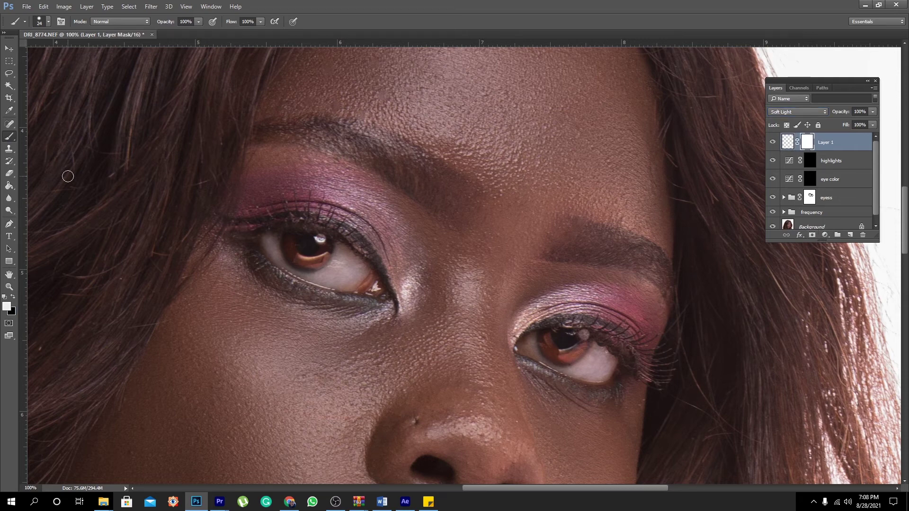
{"action": "left_click", "coordinate": [12, 298]}
{"action": "mouse_move", "coordinate": [310, 224]}
{"action": "left_mouse_down"}
{"action": "mouse_move", "coordinate": [357, 243]}
{"action": "mouse_move", "coordinate": [294, 226]}
{"action": "mouse_move", "coordinate": [362, 239]}
{"action": "mouse_move", "coordinate": [305, 217]}
{"action": "left_mouse_up"}
{"action": "left_click_drag", "start_coordinate": [581, 327], "coordinate": [603, 345]}
{"action": "left_click", "coordinate": [773, 142]}
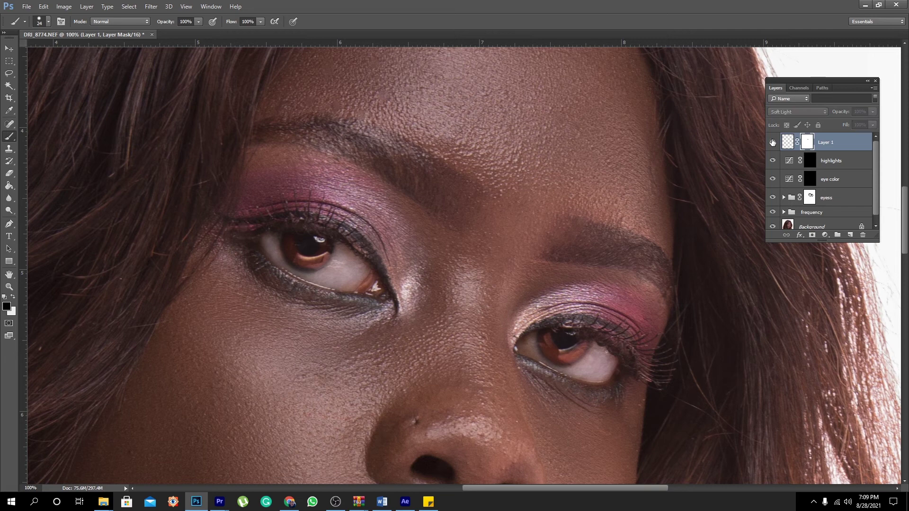
{"action": "left_click", "coordinate": [773, 142]}
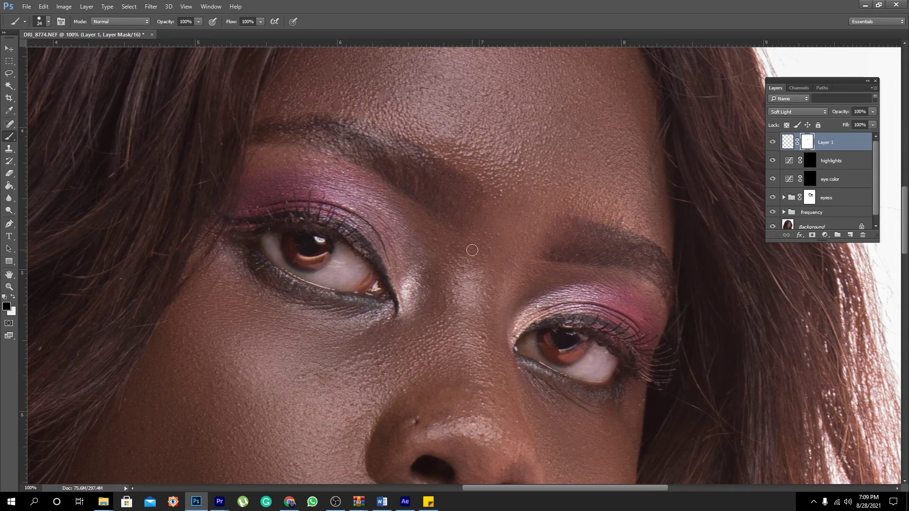
{"action": "key", "text": "alt+space"}
{"action": "left_click", "coordinate": [382, 234], "text": "alt"}
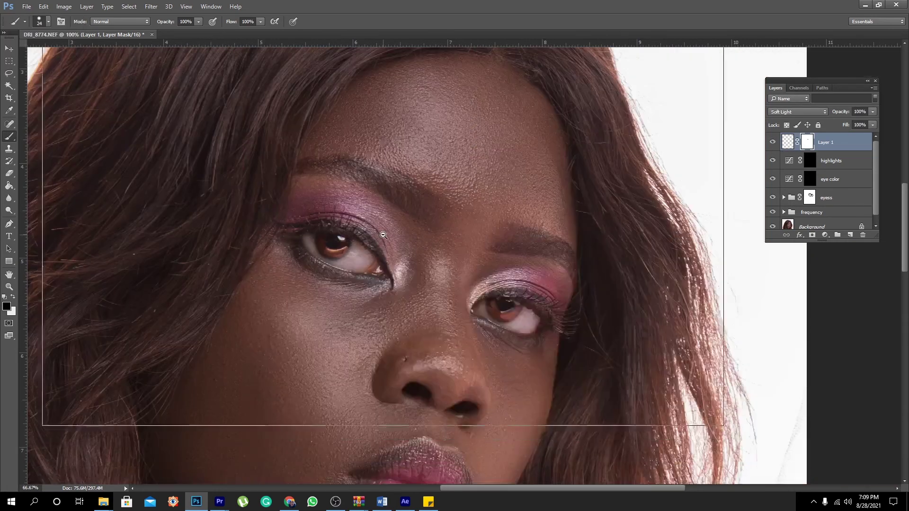
Zoom out to 50% to review the face, select the eye color mask, then zoom back to 100% on the eyes
{"action": "left_click", "coordinate": [567, 303], "text": "alt"}
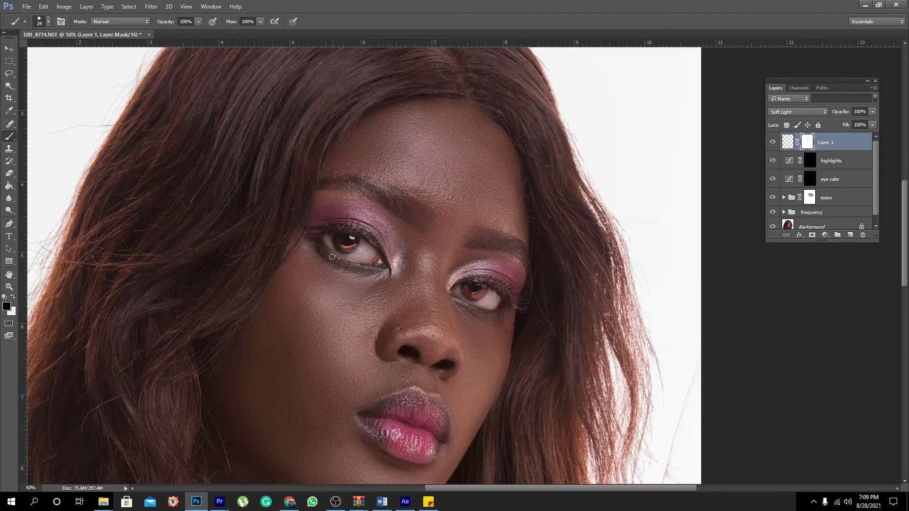
{"action": "left_click", "coordinate": [826, 178]}
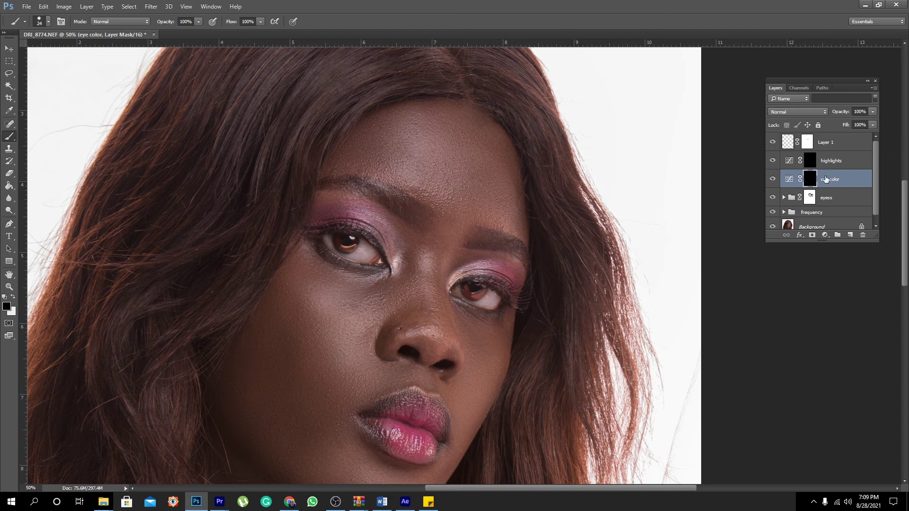
{"action": "left_click", "coordinate": [9, 287]}
{"action": "left_click", "coordinate": [370, 236]}
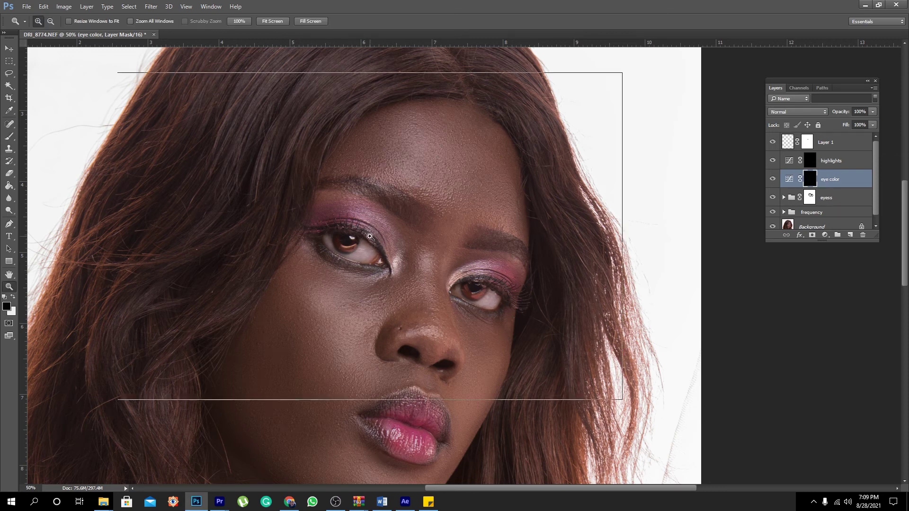
{"action": "left_click", "coordinate": [370, 236]}
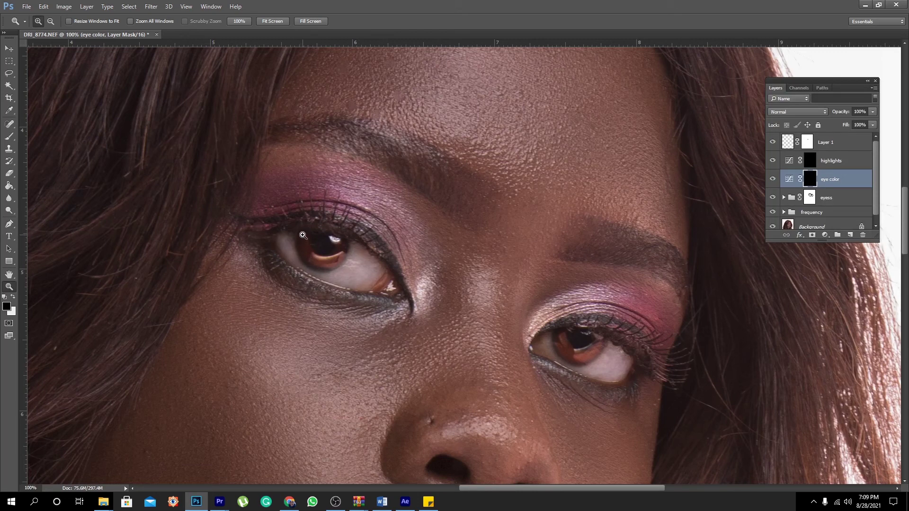
Set the Brush tool to 55 px size and 0% hardness for the eye color mask
{"action": "left_click", "coordinate": [9, 136]}
{"action": "right_click", "coordinate": [365, 182]}
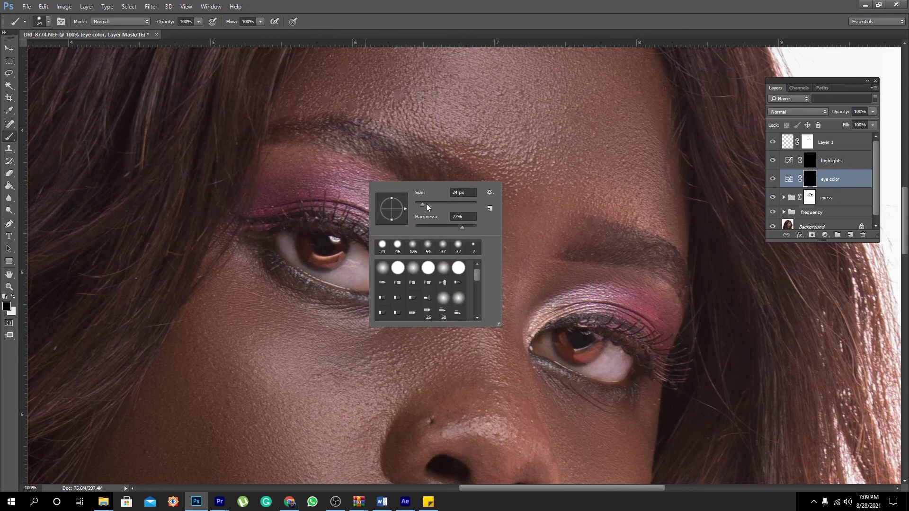
{"action": "left_click", "coordinate": [427, 203]}
{"action": "mouse_move", "coordinate": [461, 226]}
{"action": "left_mouse_down"}
{"action": "mouse_move", "coordinate": [415, 226]}
{"action": "mouse_move", "coordinate": [432, 204]}
{"action": "left_mouse_up"}
{"action": "key", "text": "Return"}
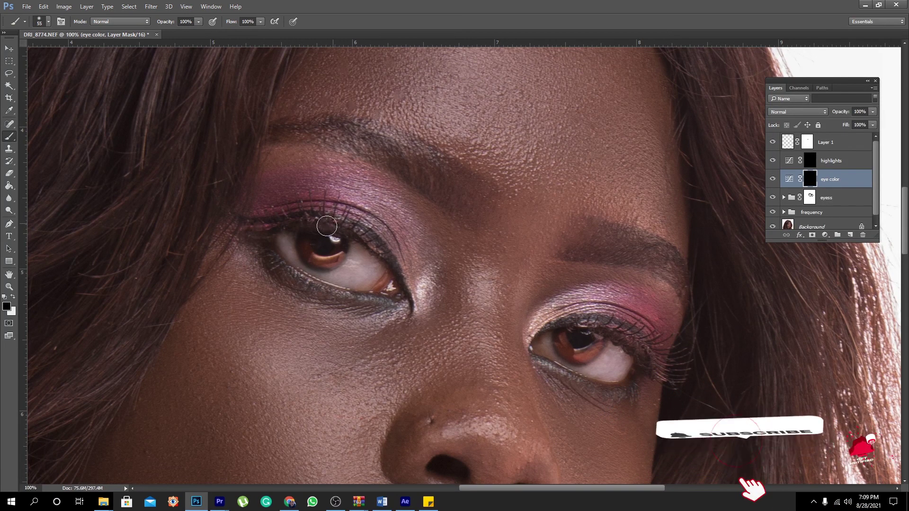
{"action": "left_click_drag", "start_coordinate": [490, 220], "coordinate": [404, 197]}
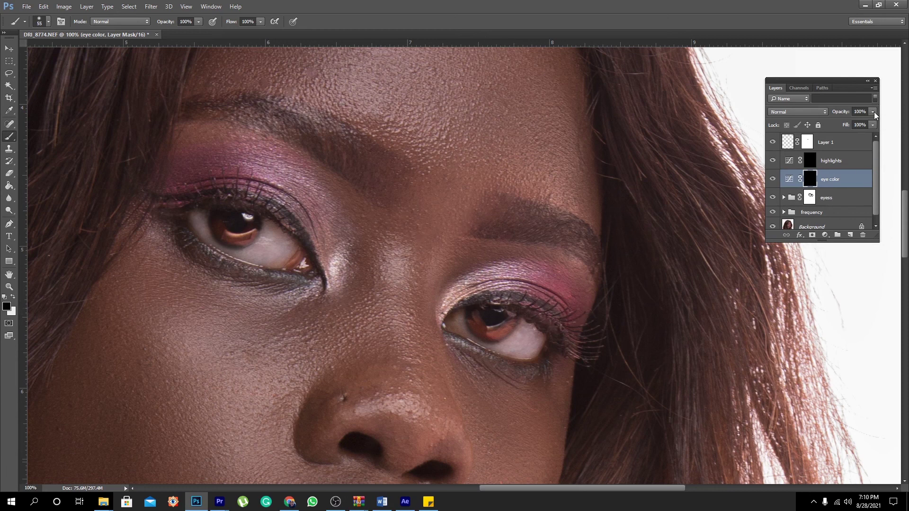
Target the eye color layer itself and lower its opacity to 57%
{"action": "key", "text": "ctrl+2"}
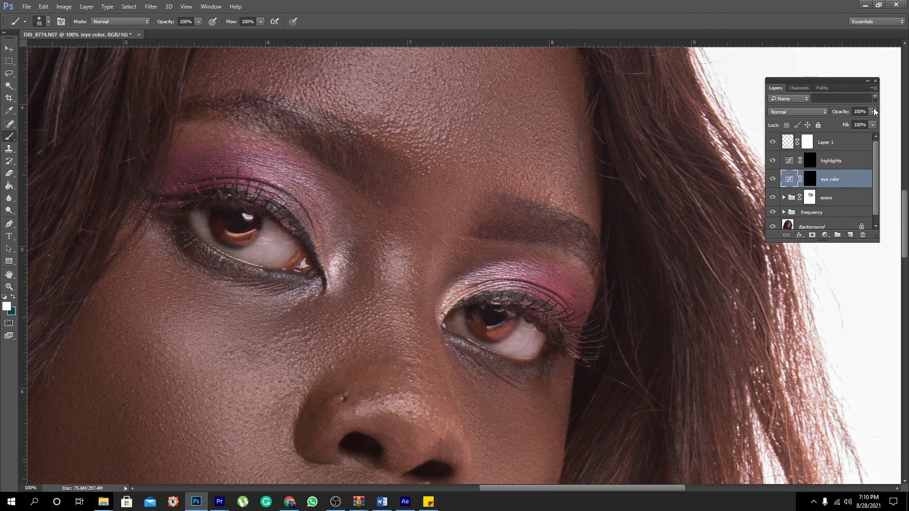
{"action": "left_click", "coordinate": [872, 111]}
{"action": "left_click_drag", "start_coordinate": [853, 120], "coordinate": [851, 120]}
Zoom out to 25% to view the whole portrait with the subtler brown eyes
{"action": "left_click", "coordinate": [334, 217], "text": "alt"}
{"action": "left_click", "coordinate": [340, 224], "text": "alt"}
{"action": "left_click", "coordinate": [340, 224], "text": "alt"}
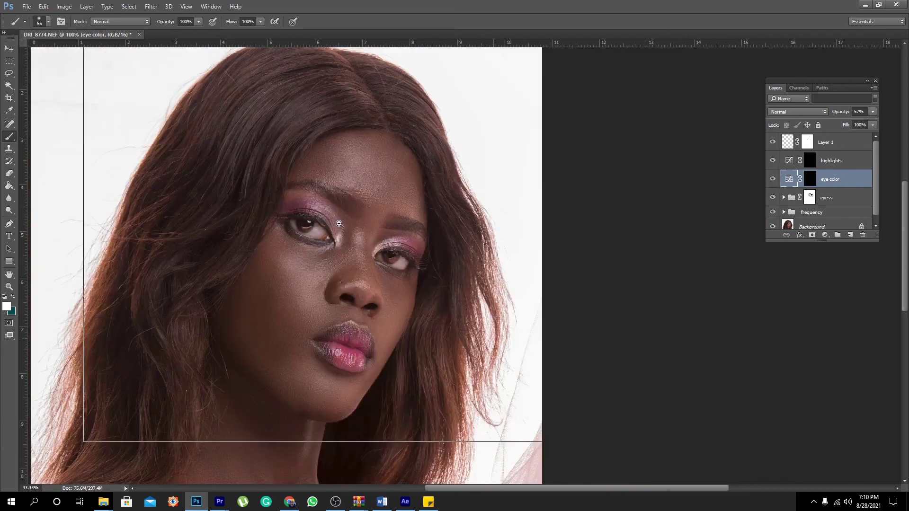
{"action": "key", "text": "alt+space"}
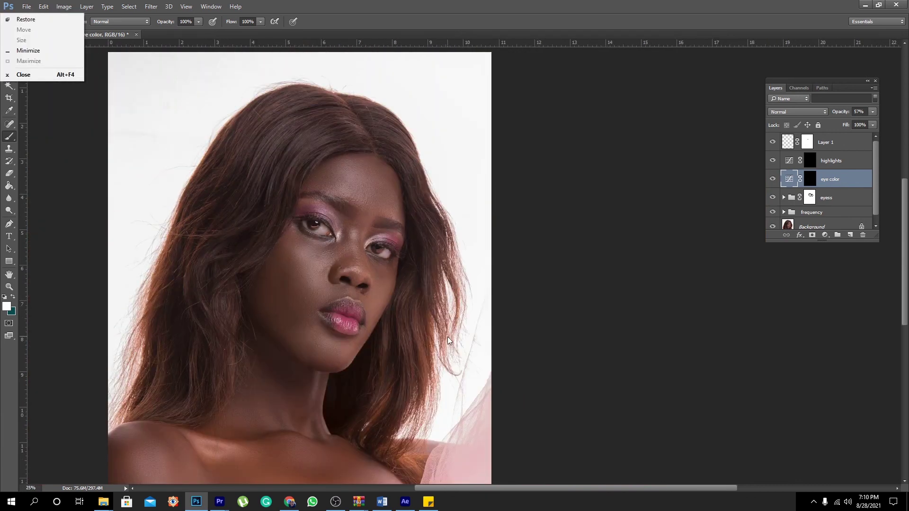
{"action": "left_click", "coordinate": [572, 326]}
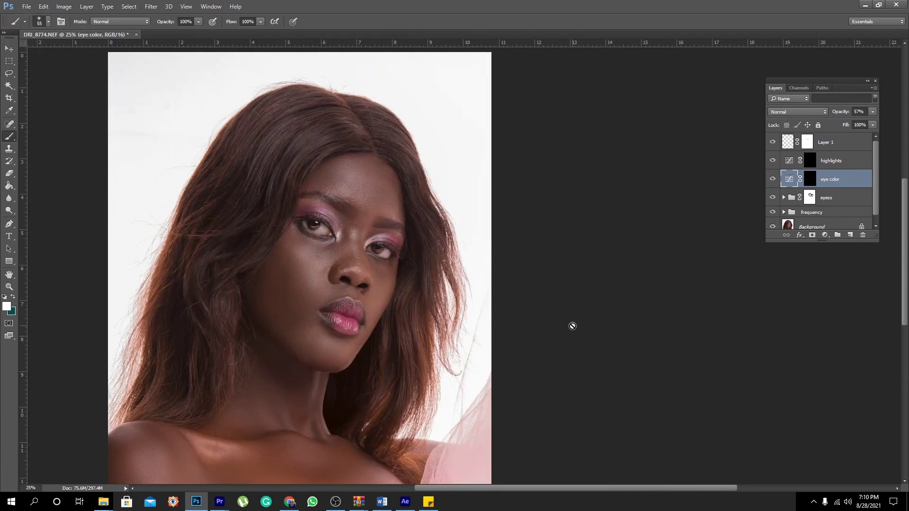